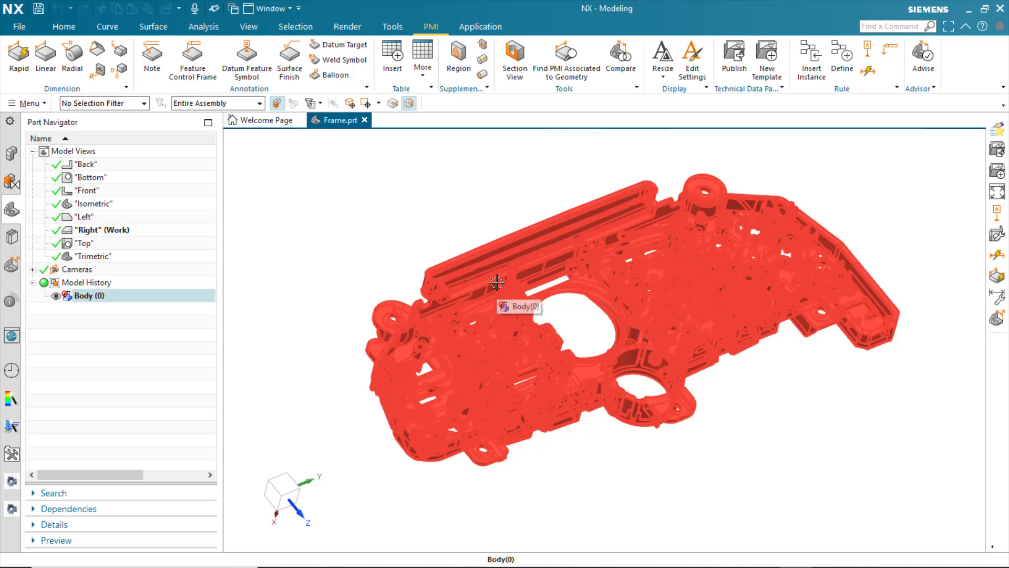
Step: Open the Reuse Library and expand Logical Rules to list its rule folders
left_click(497, 282)
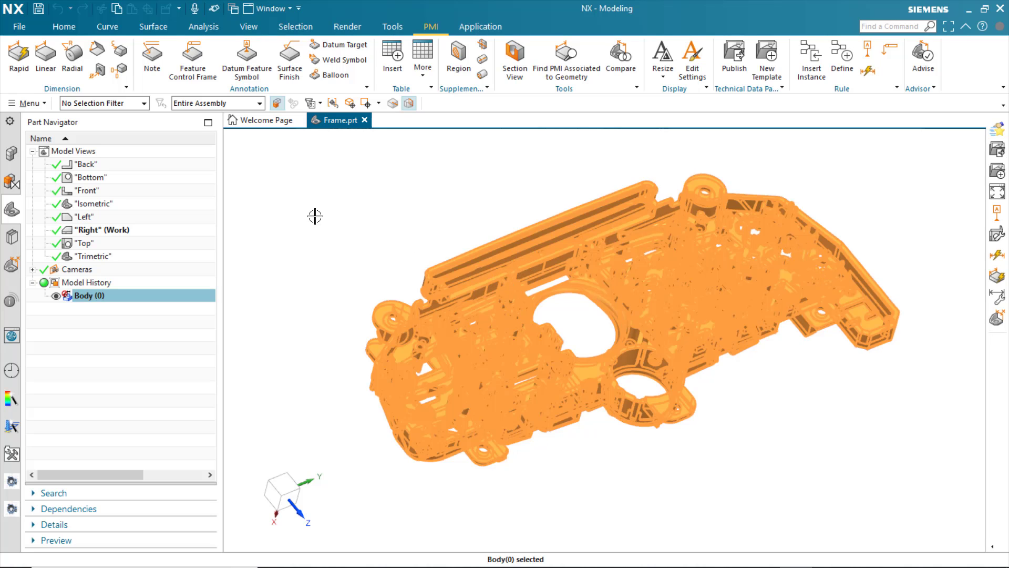
left_click(316, 216)
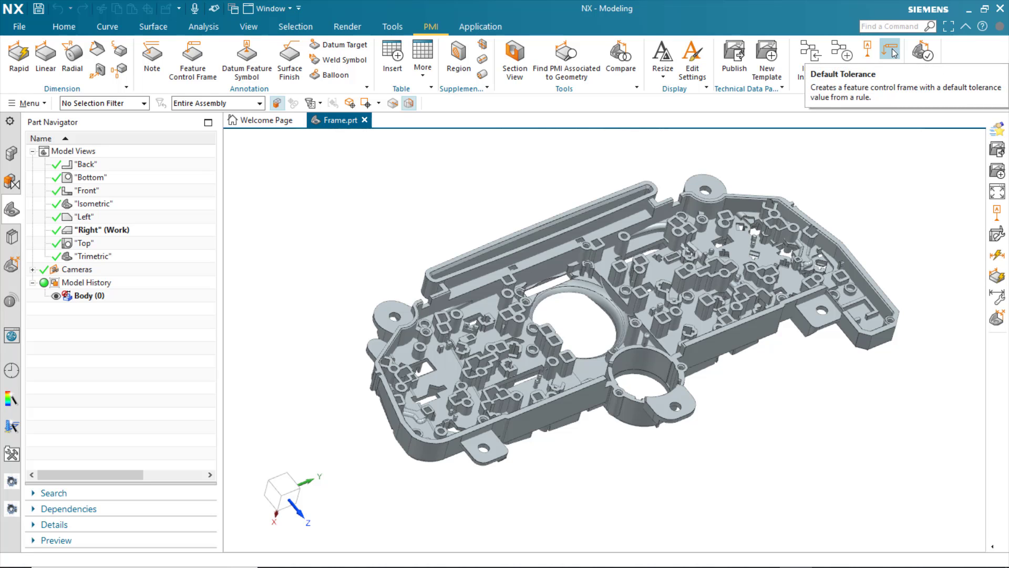
left_click(13, 238)
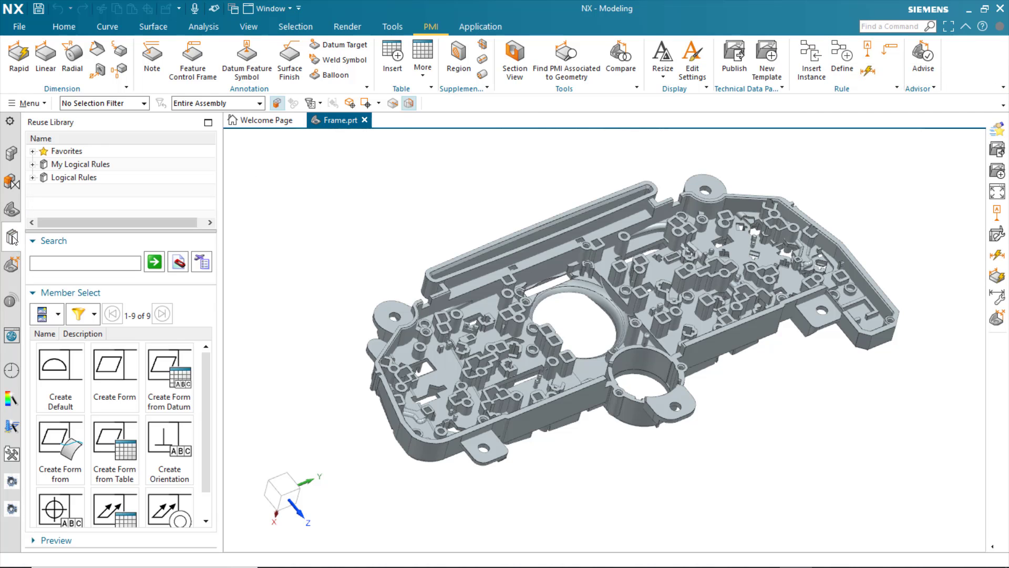
left_click(67, 181)
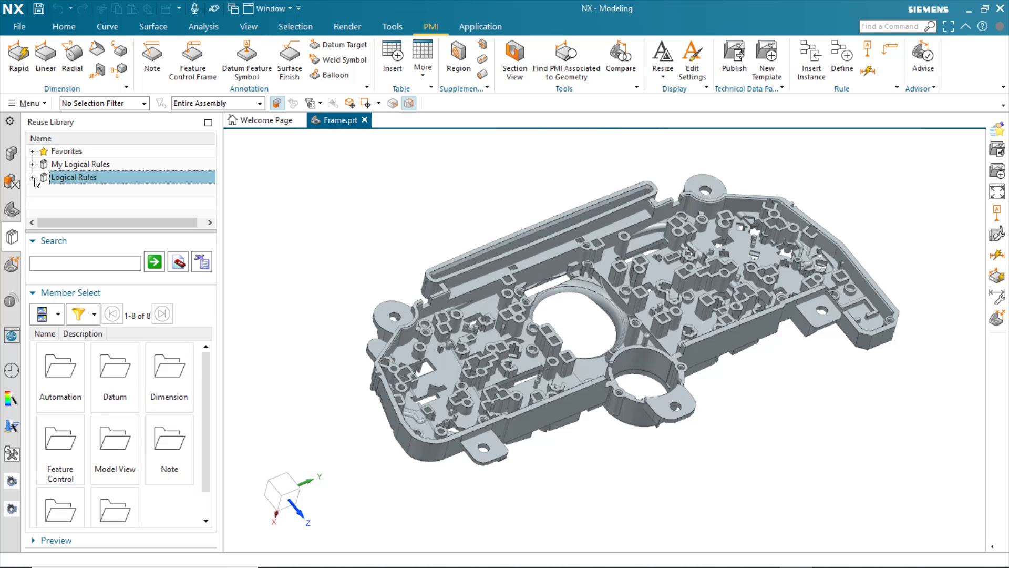
left_click(33, 178)
Step: Browse the Automation, Datum, Dimension, Feature Control Frame, Model View, Note, Surface Finish and TDP rule folders
left_click(74, 165)
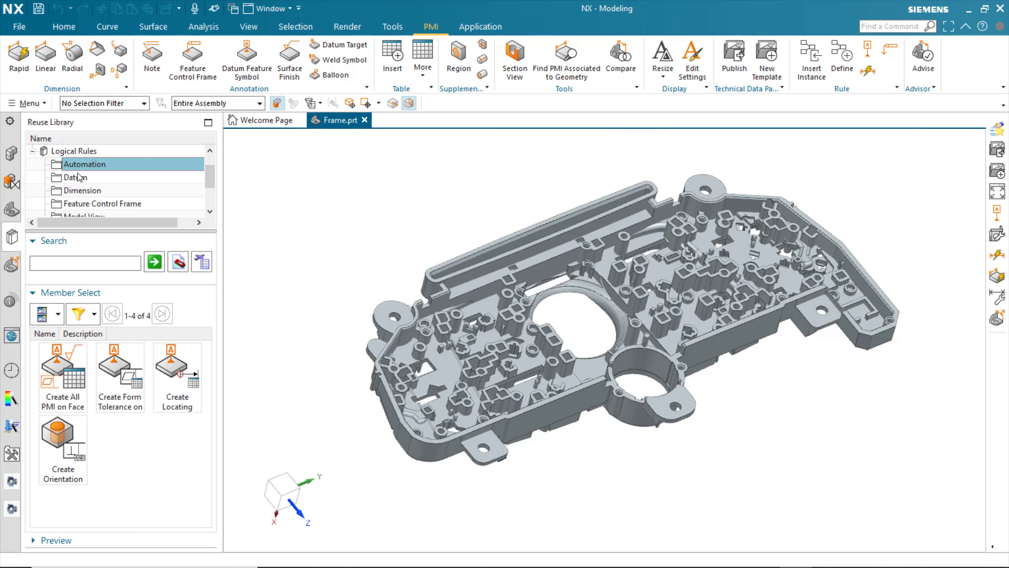
left_click(78, 178)
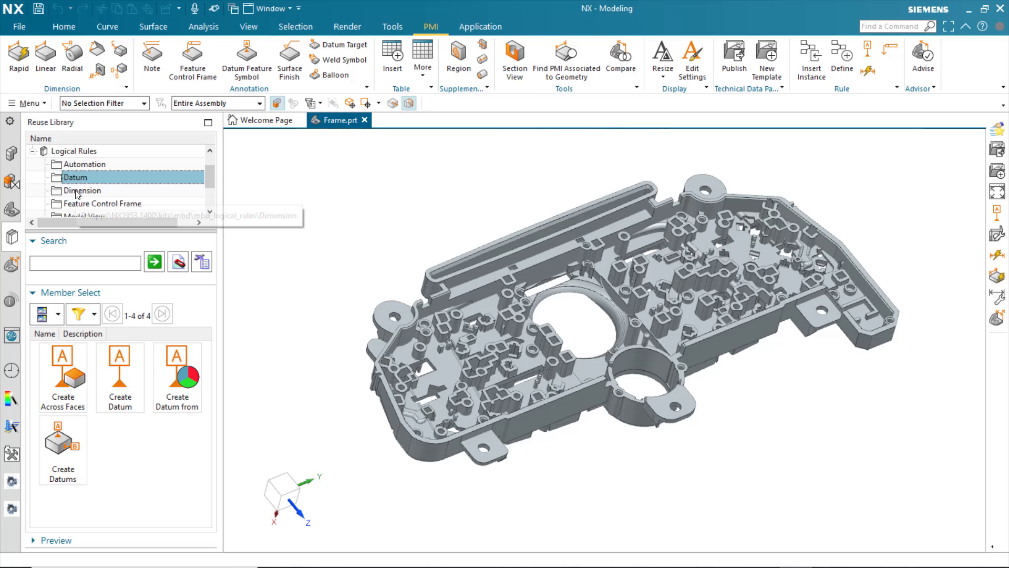
left_click(78, 192)
left_click(80, 204)
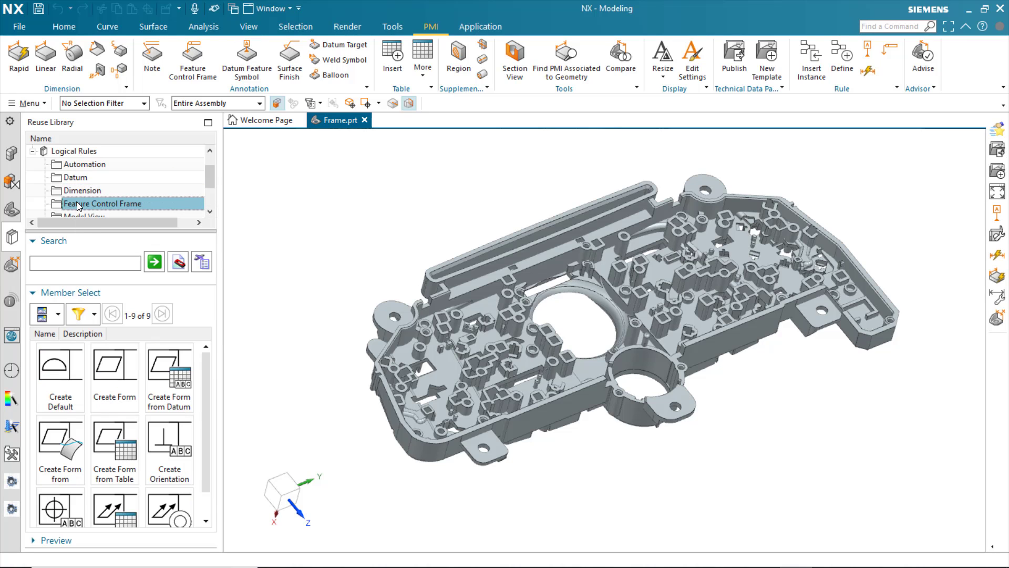
scroll(77, 193, "down", 1)
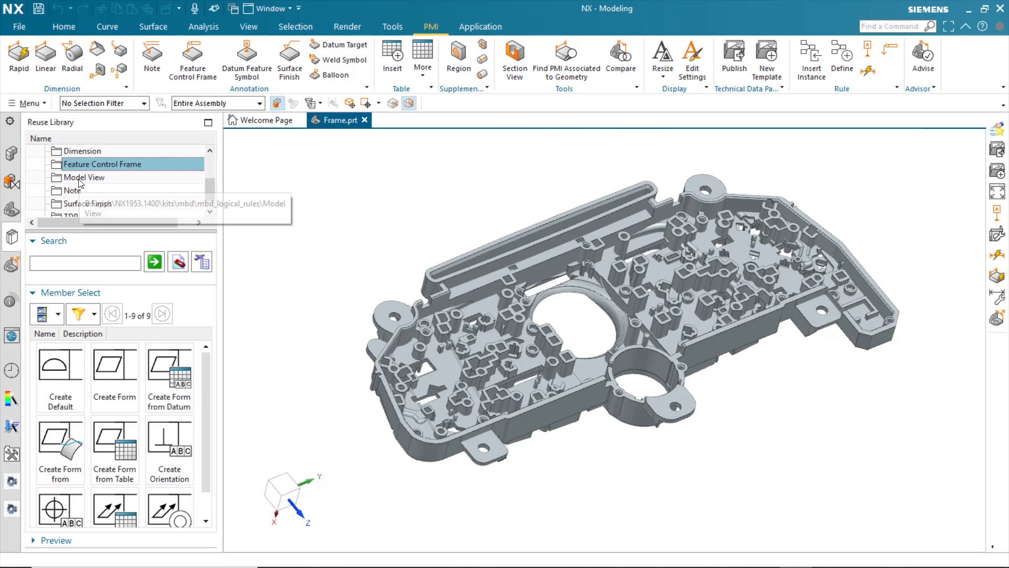
left_click(77, 179)
left_click(76, 191)
left_click(76, 202)
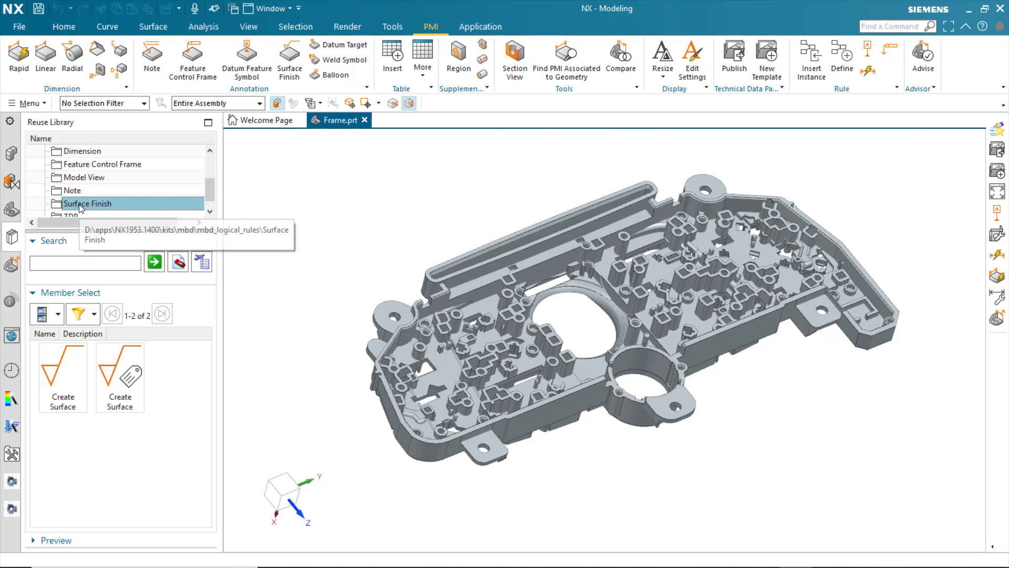
scroll(77, 205, "down", 1)
left_click(74, 205)
scroll(75, 204, "up", 2)
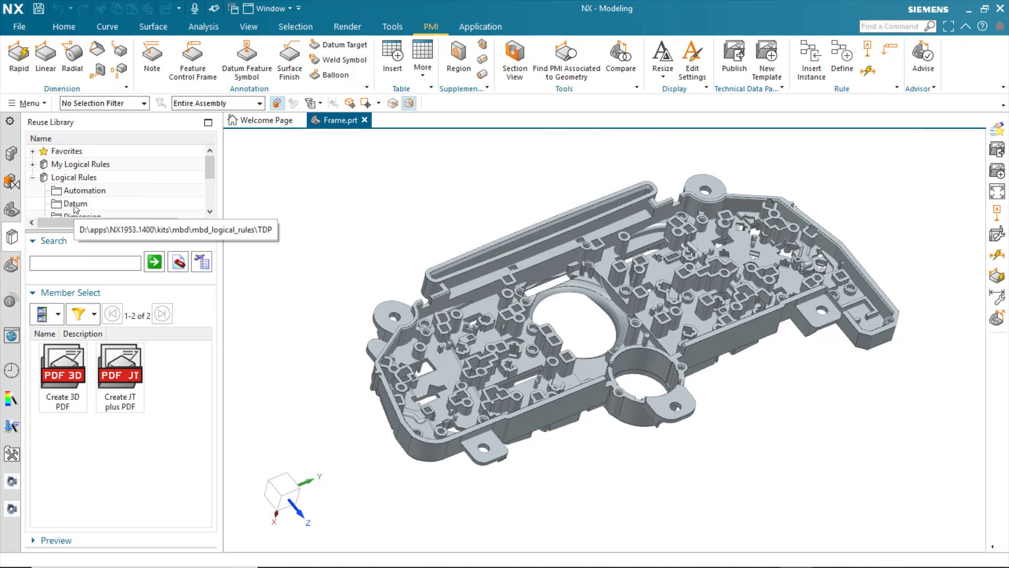
Step: Return to the Datum folder showing Create Across Faces and Create Datum
left_click(75, 204)
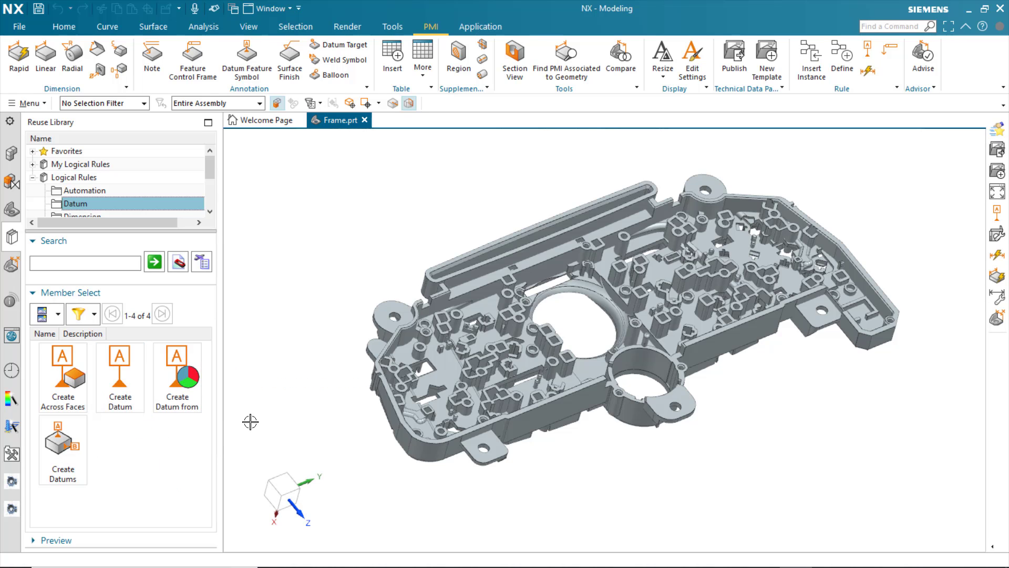
mouse_move(178, 401)
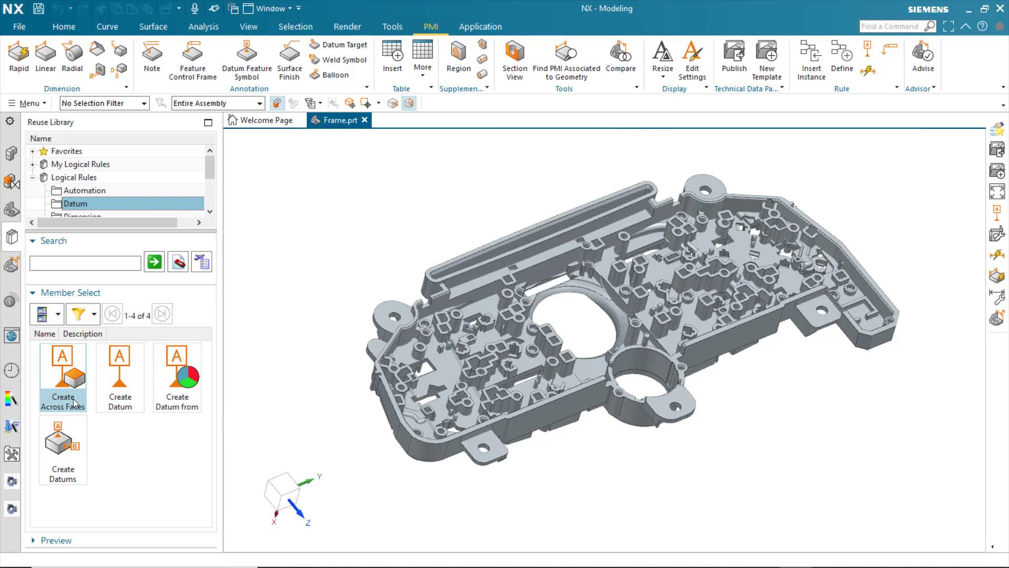
mouse_move(72, 404)
Step: Create datum A on the left-side small ring face with the Create Across Faces rule
double_click(63, 370)
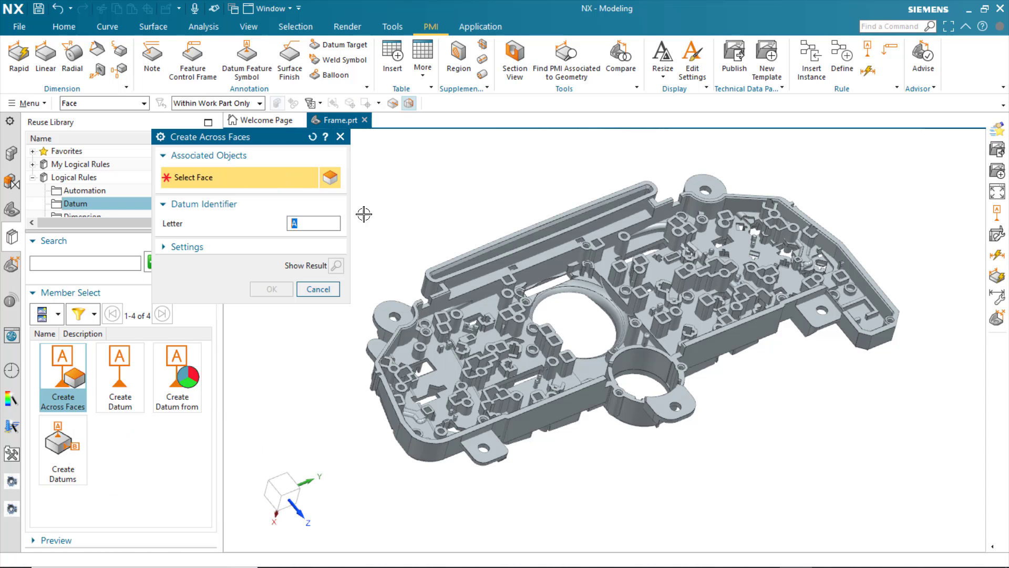
left_click(426, 332)
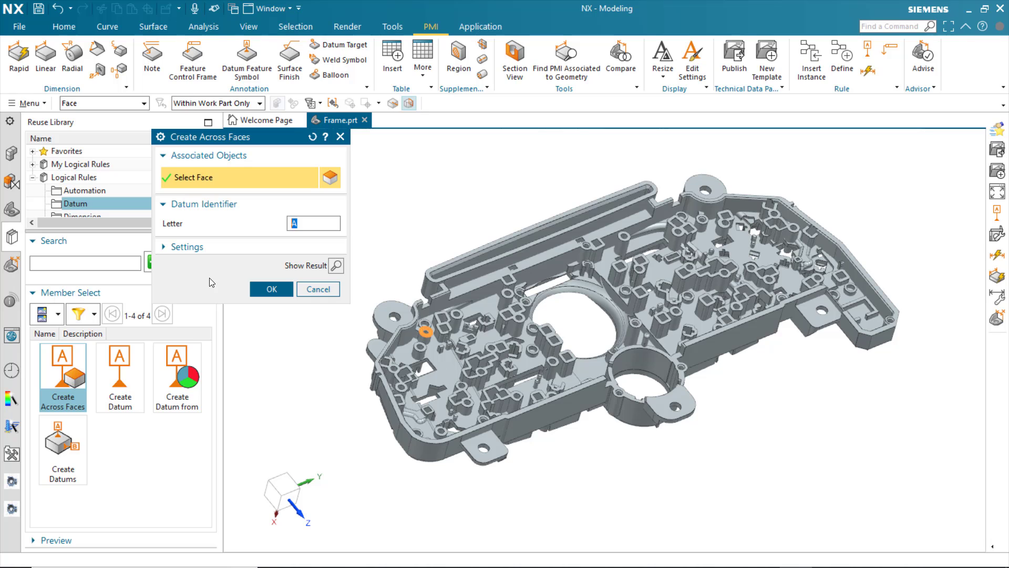
left_click(269, 288)
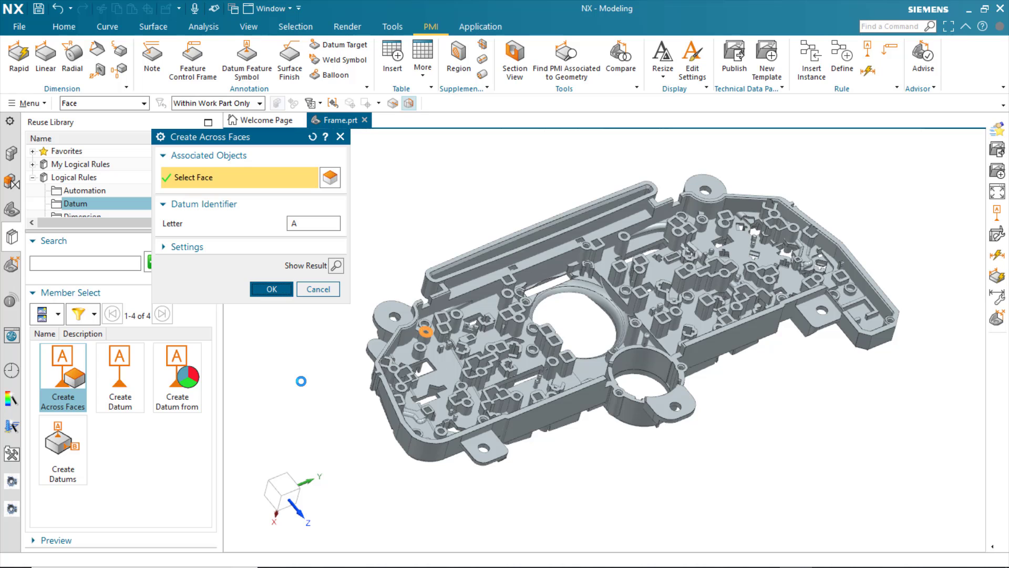
left_click(432, 317)
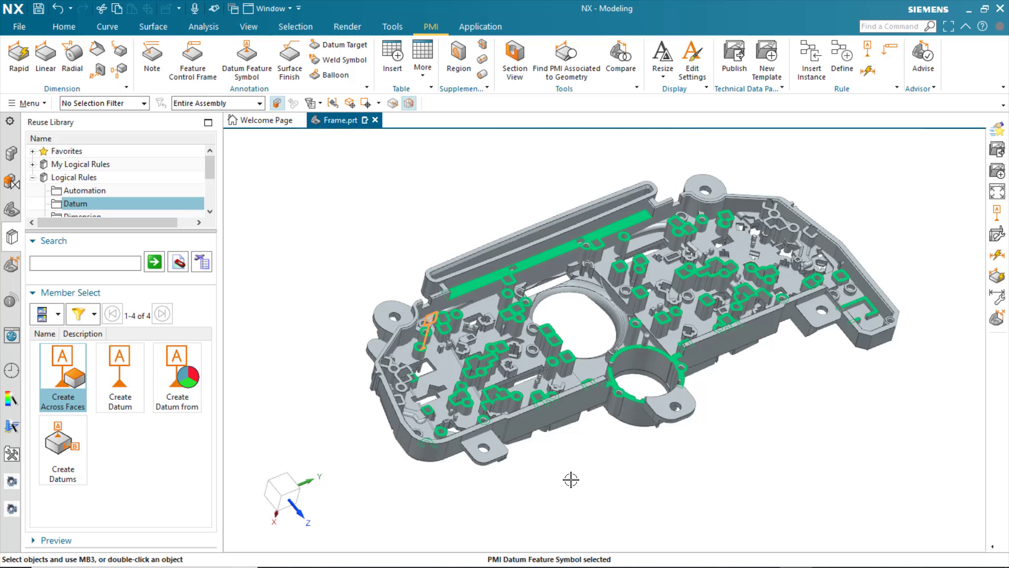
scroll(571, 480, "up", 3)
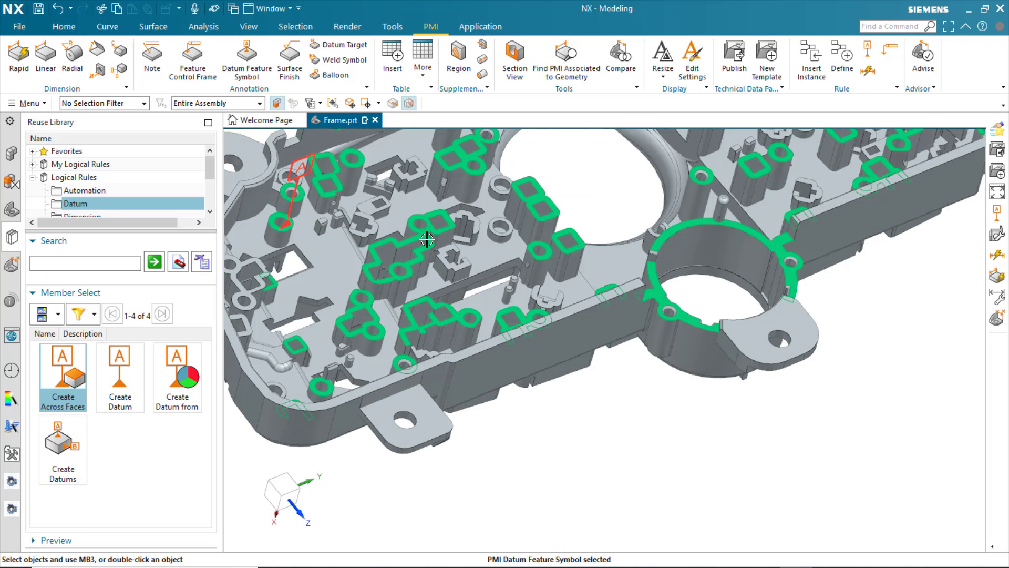
scroll(657, 373, "down", 4)
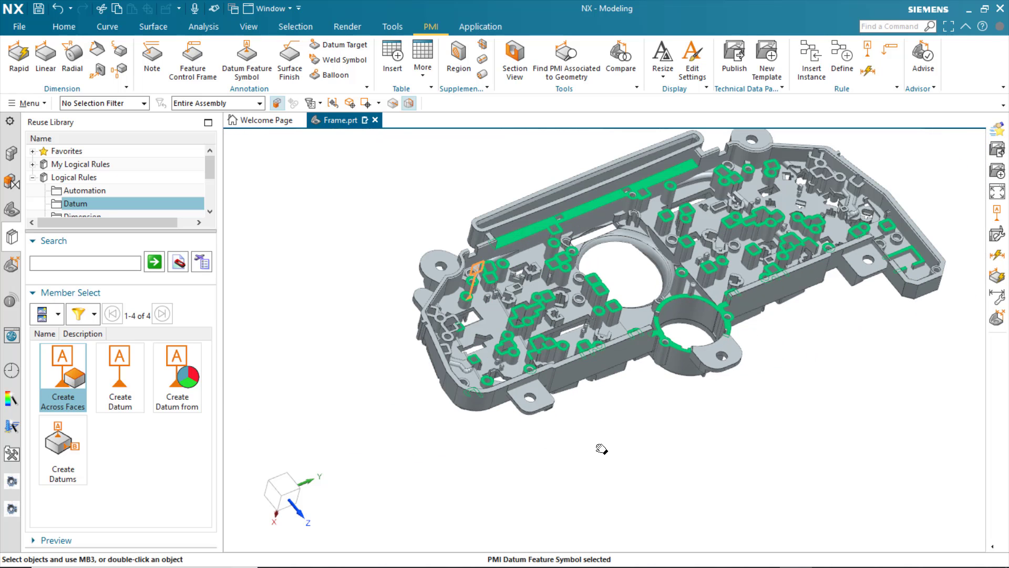
middle_click_drag(602, 448, 569, 482, "shift")
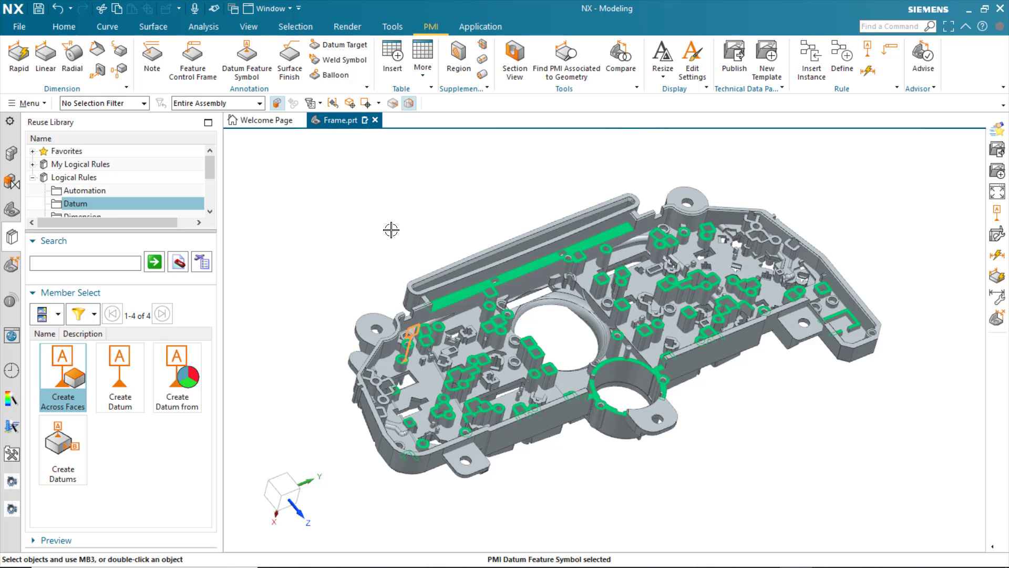
Step: Move the small face beside the central opening by 10 mm with Move Face
key("Escape")
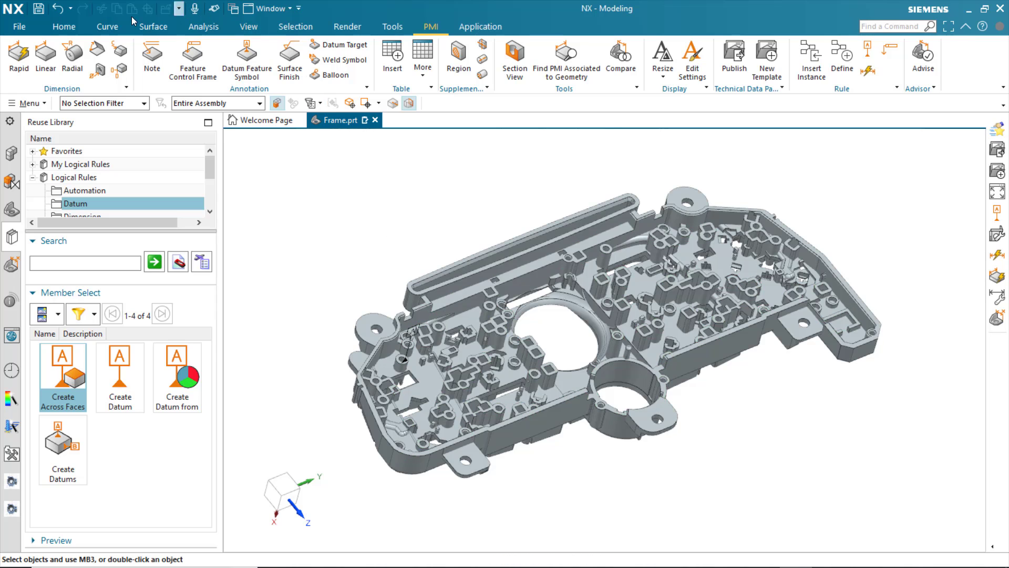
left_click(73, 26)
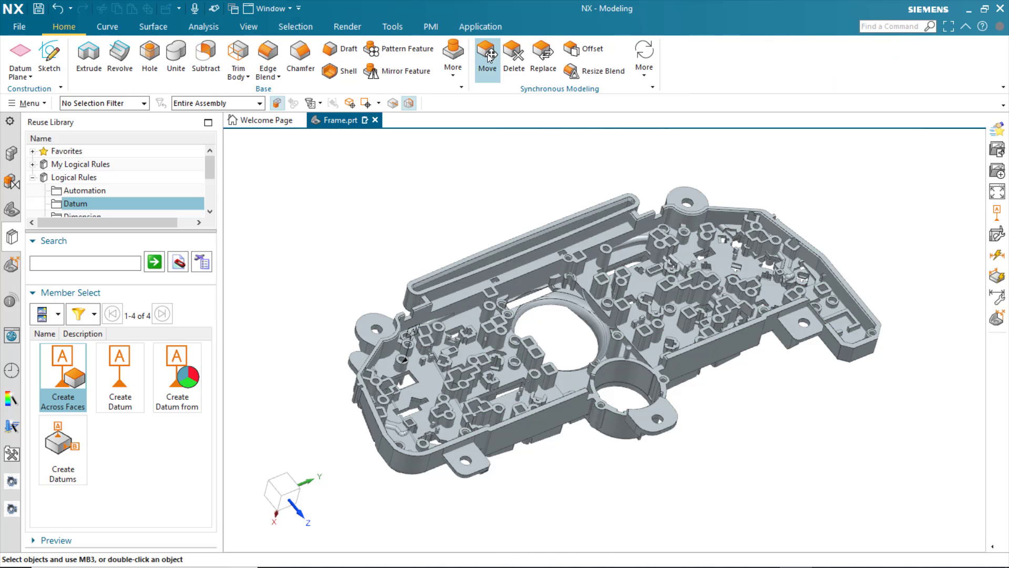
left_click(552, 368)
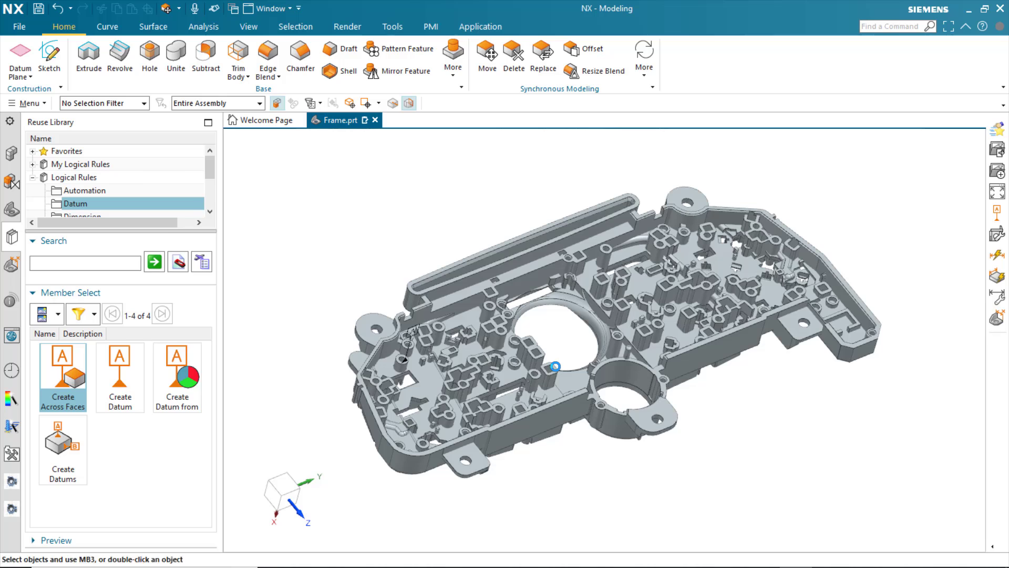
key("ctrl+shift+m")
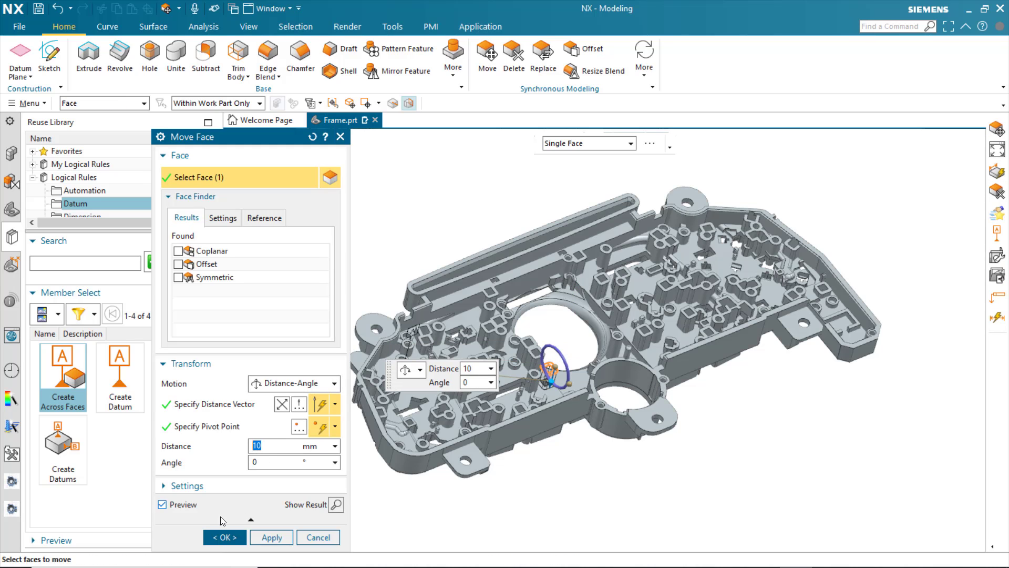
left_click(225, 537)
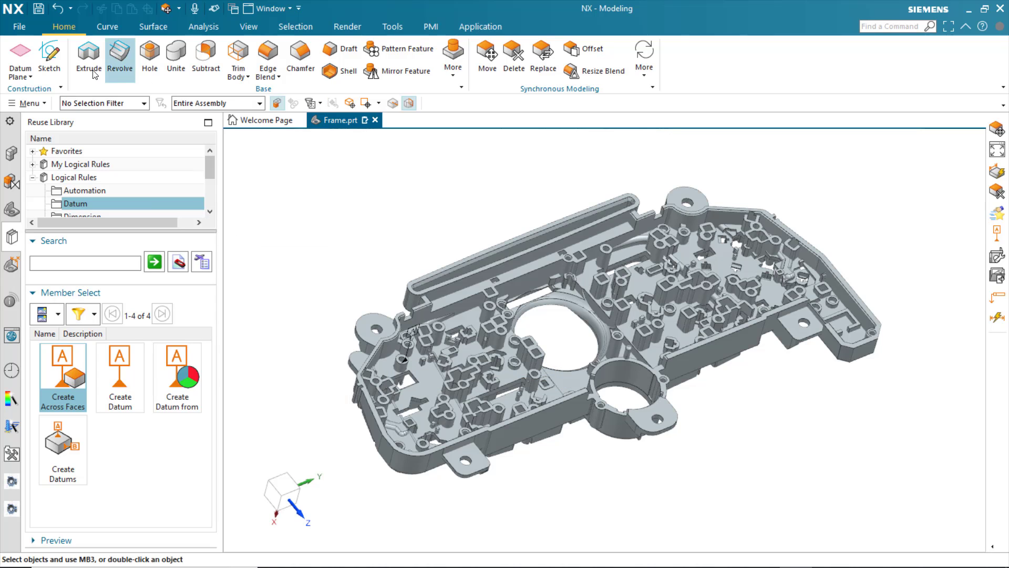
Step: Update the Create Across Faces datum A rule in MBD Navigator after the face move
left_click(10, 266)
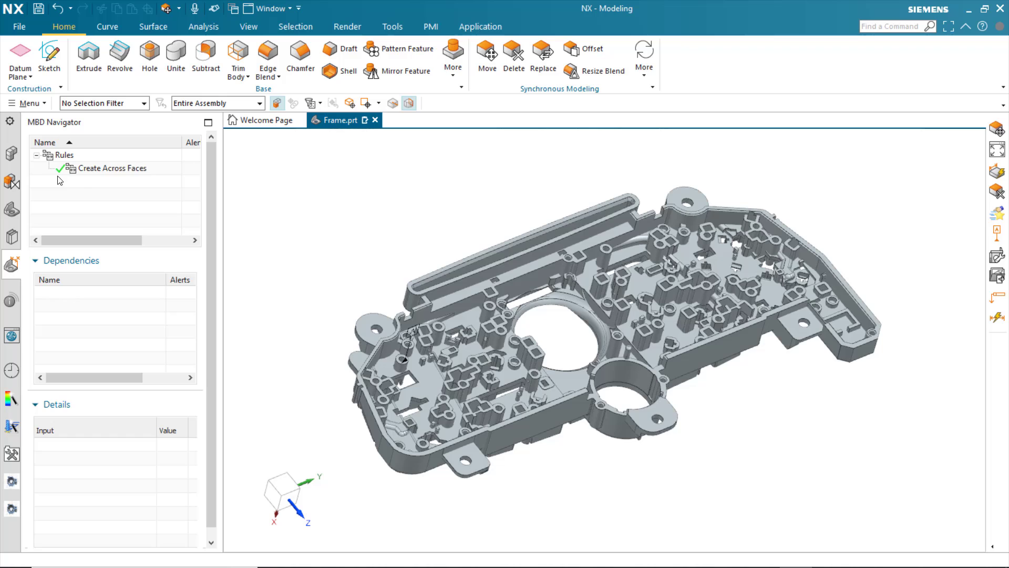
left_click(89, 169)
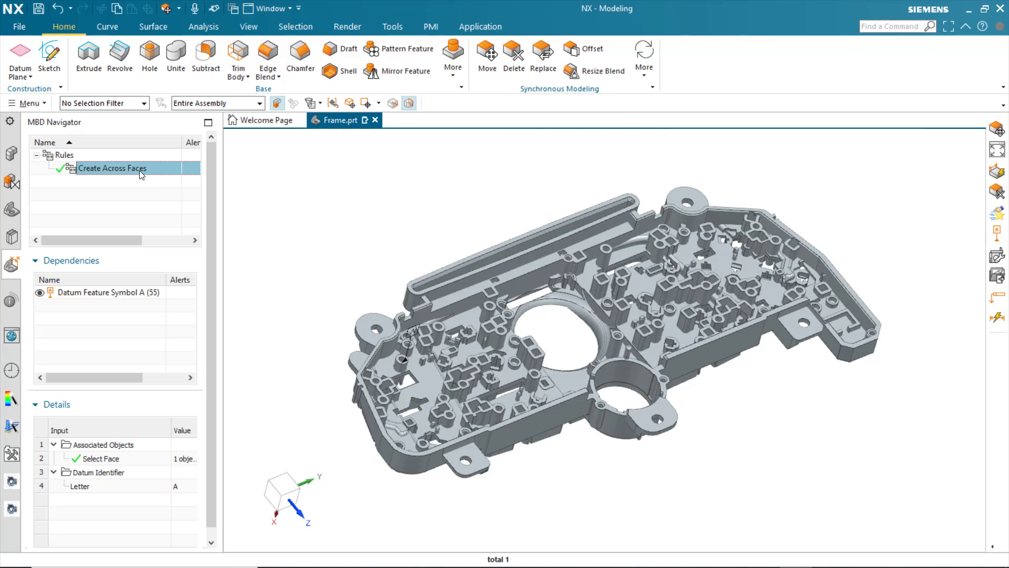
left_click(97, 293)
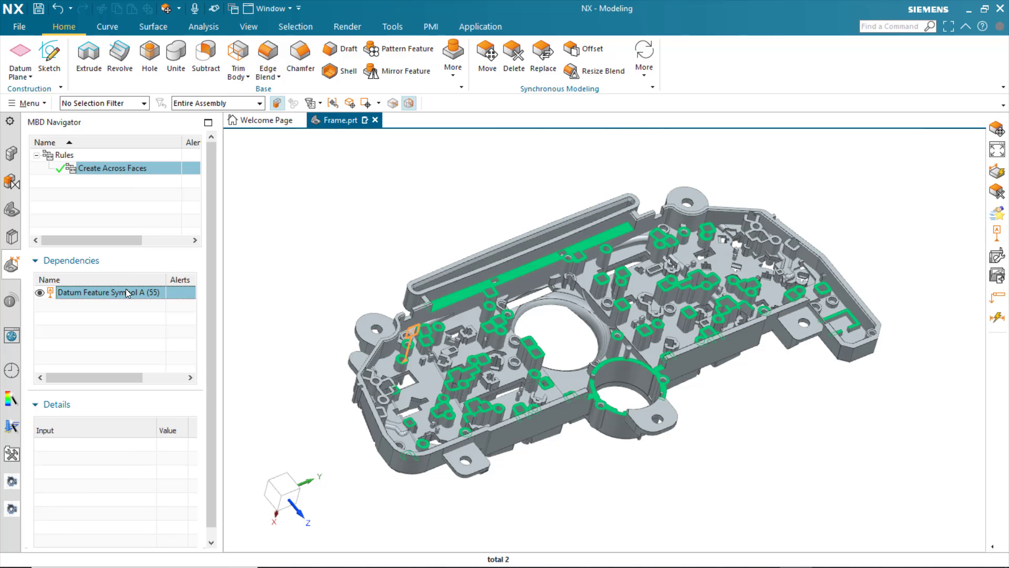
right_click(105, 168)
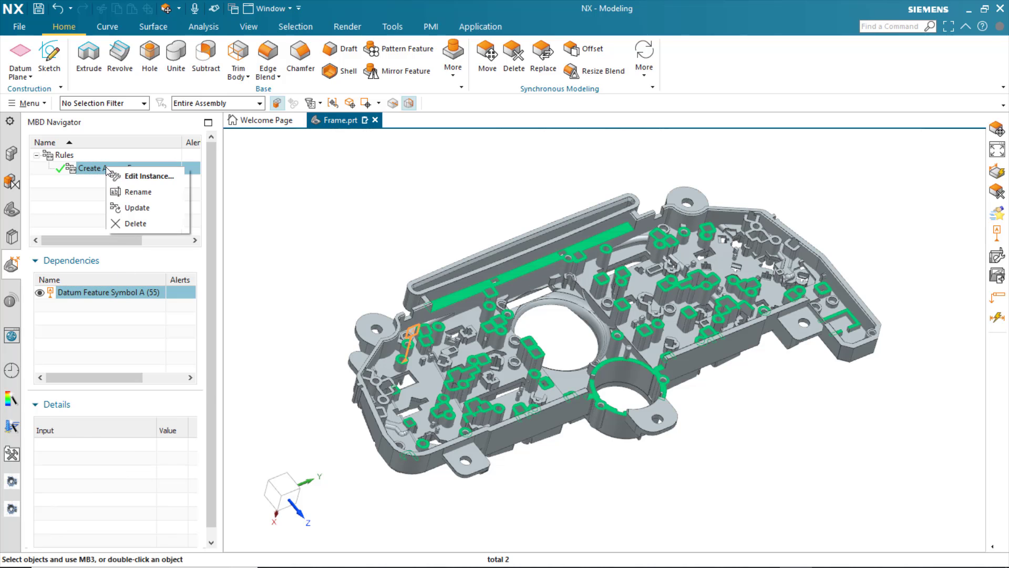
left_click(131, 207)
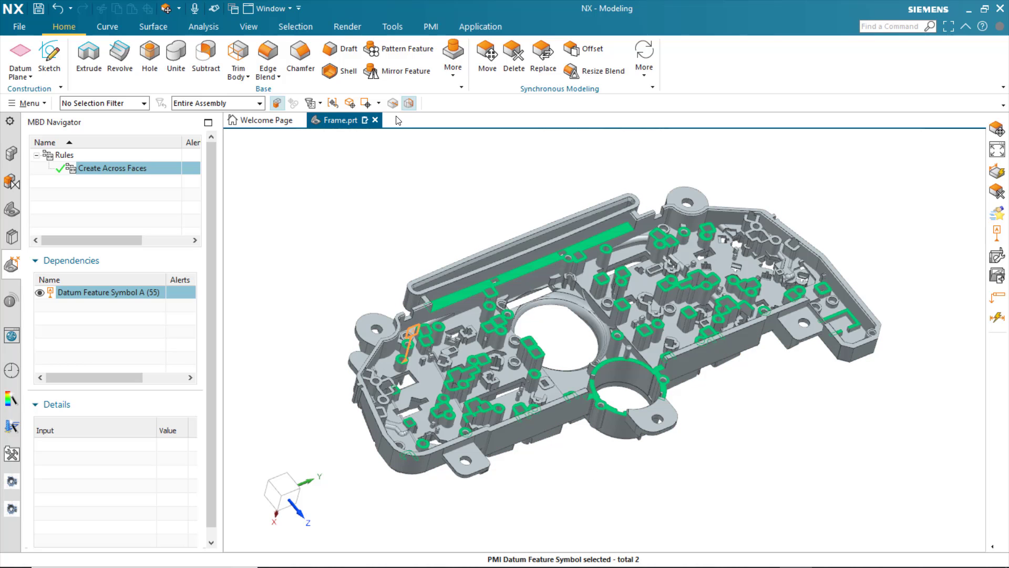
key("Escape")
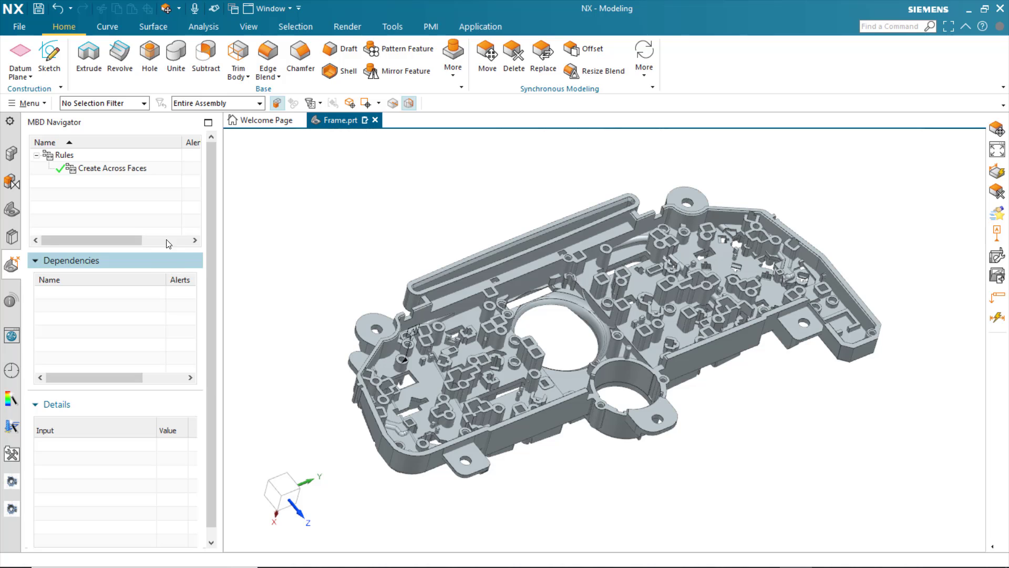
Step: Run Create Position from Datum with tolerance 0.15, no material modifier and datum A primary
left_click(11, 238)
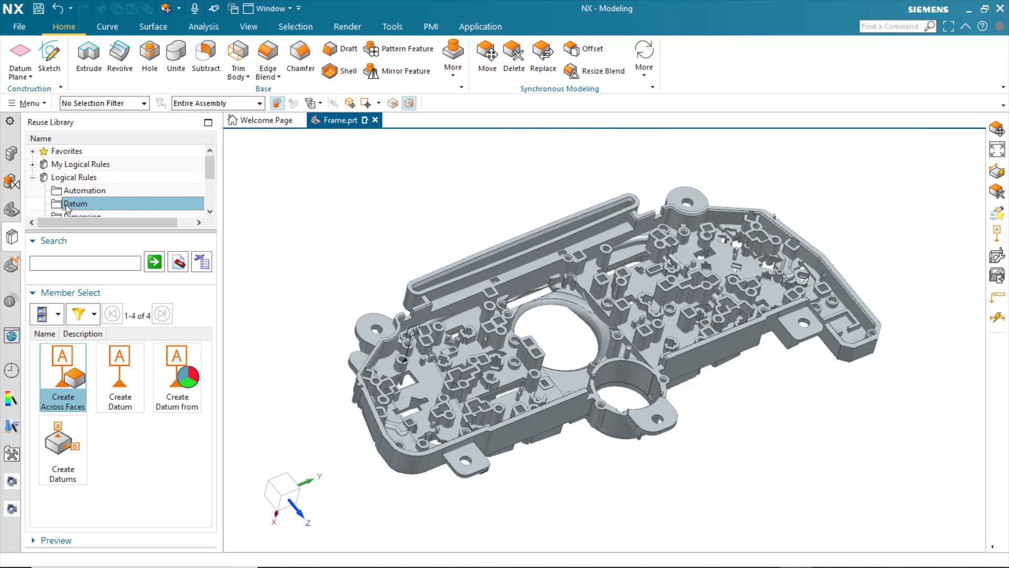
scroll(76, 205, "down", 1)
left_click(85, 193)
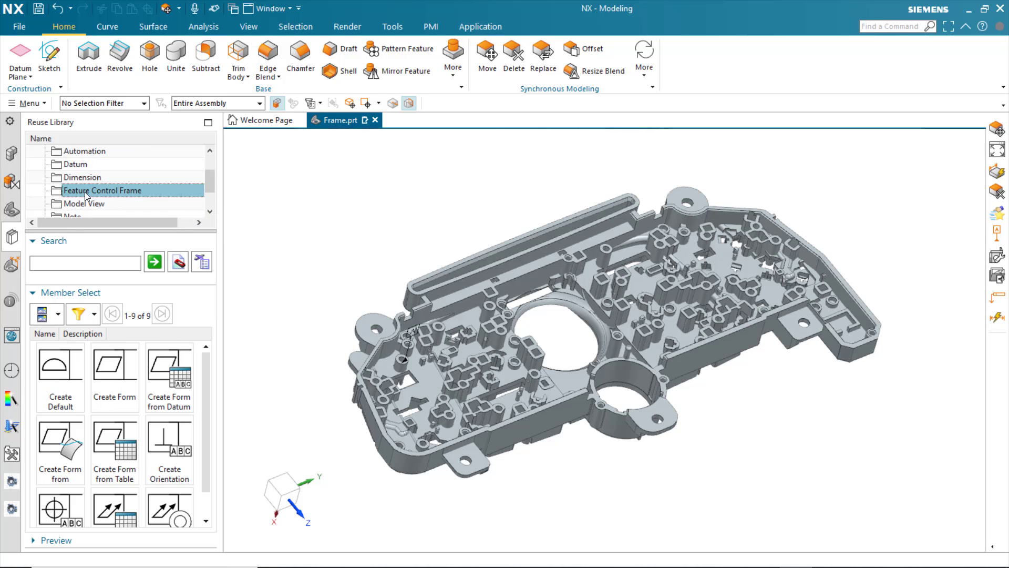
left_click(67, 509)
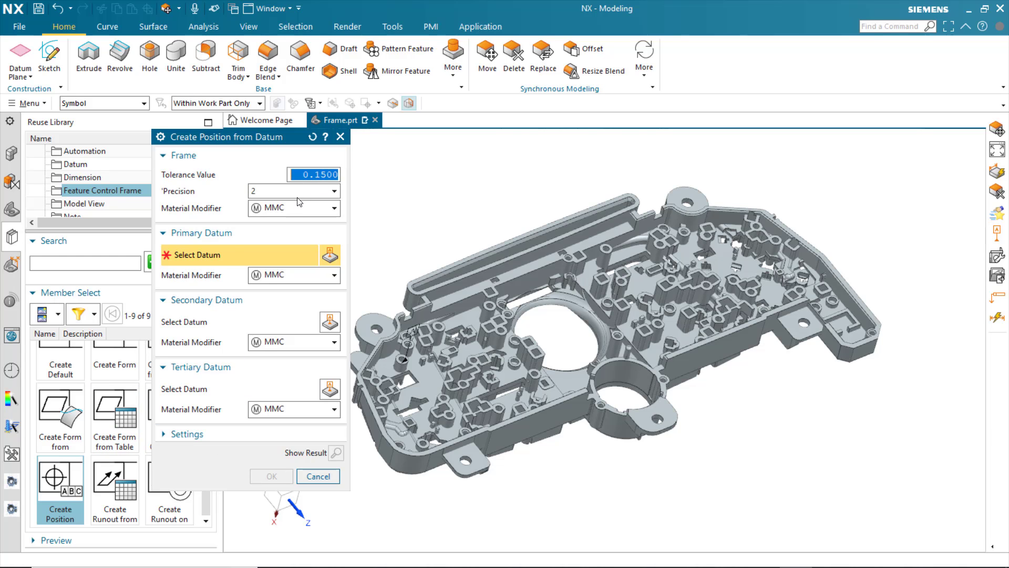
left_click(326, 208)
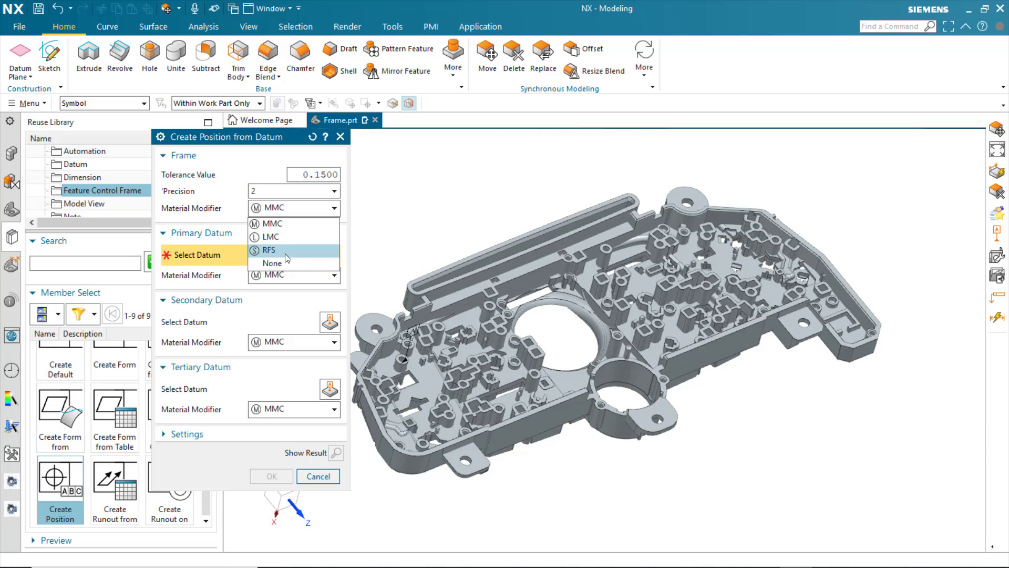
left_click(273, 264)
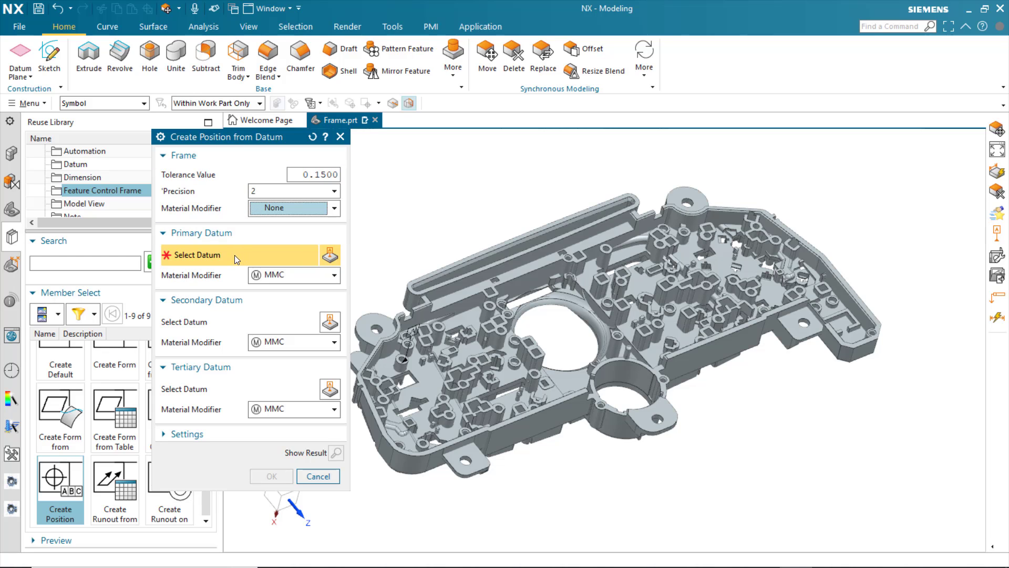
left_click(412, 330)
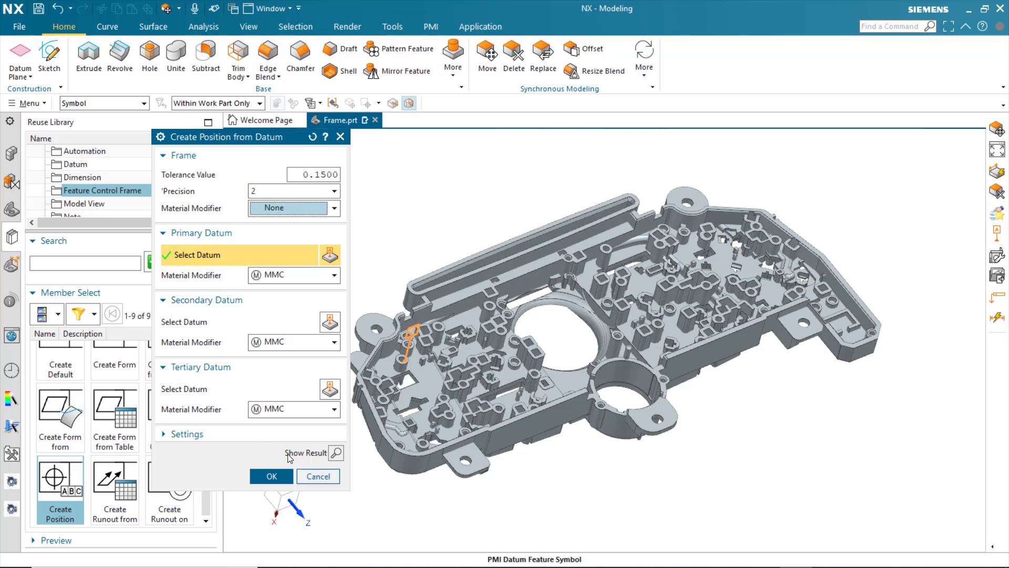
left_click(271, 473)
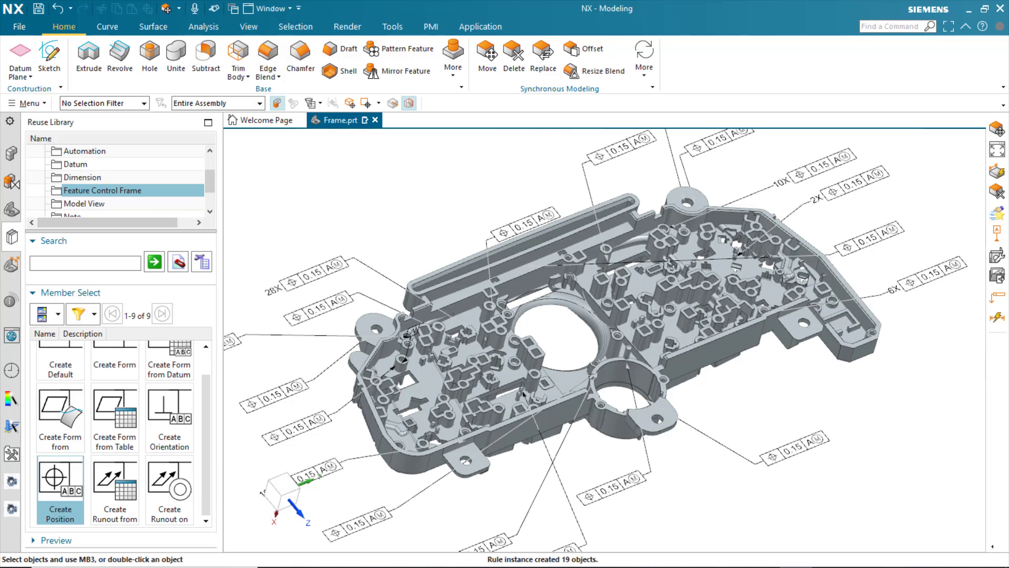
Step: Drag the 6X frame and two crowded 0.15 A(M) frames to clearer spots, then show MBD Navigator
left_click_drag(907, 304, 890, 362)
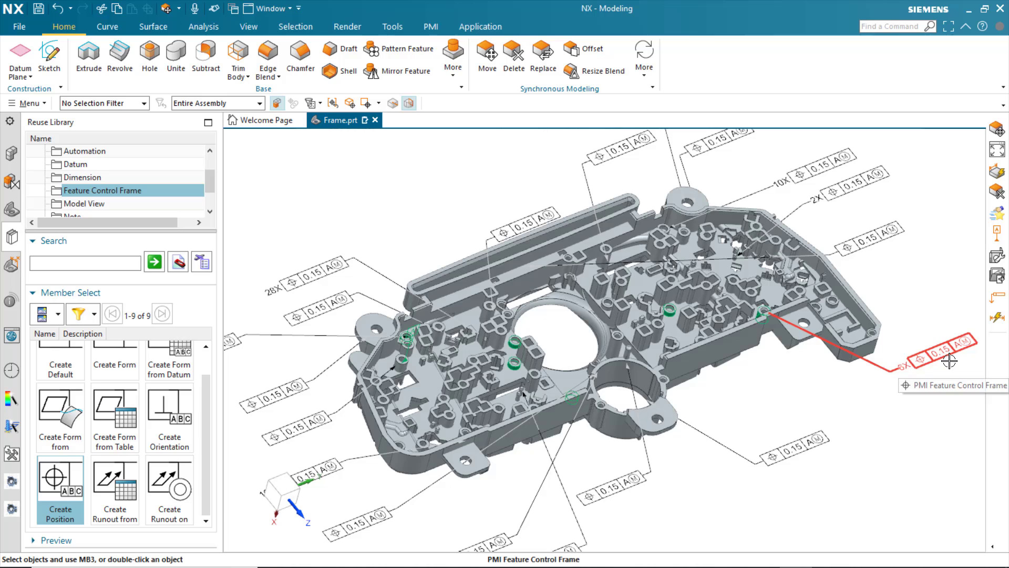
left_click_drag(785, 446, 797, 446)
key("Escape")
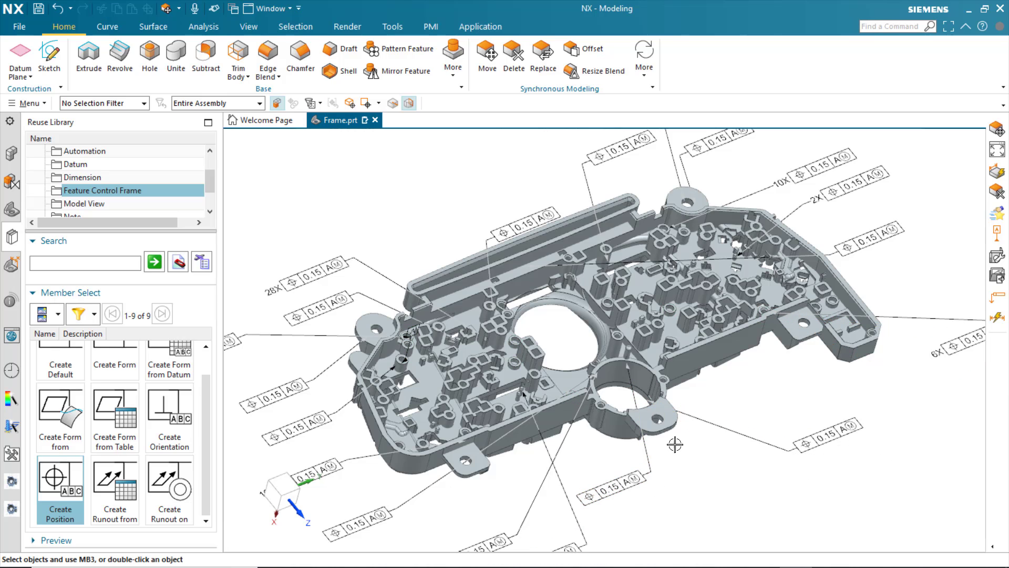
left_click_drag(675, 445, 773, 384)
left_click(10, 264)
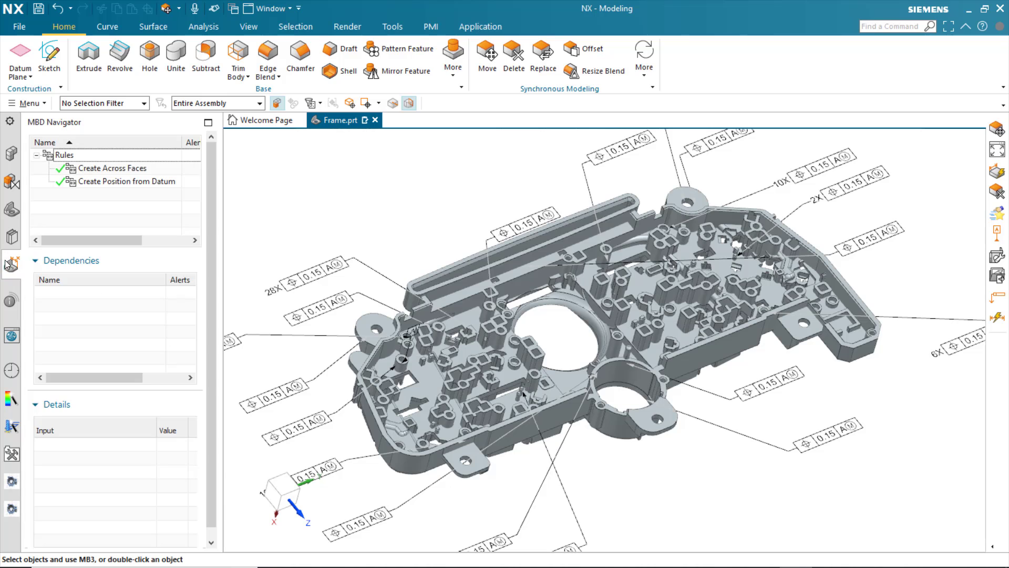
Step: Change the Create Position from Datum tolerance value from 0.150 to 0.200
left_click(83, 182)
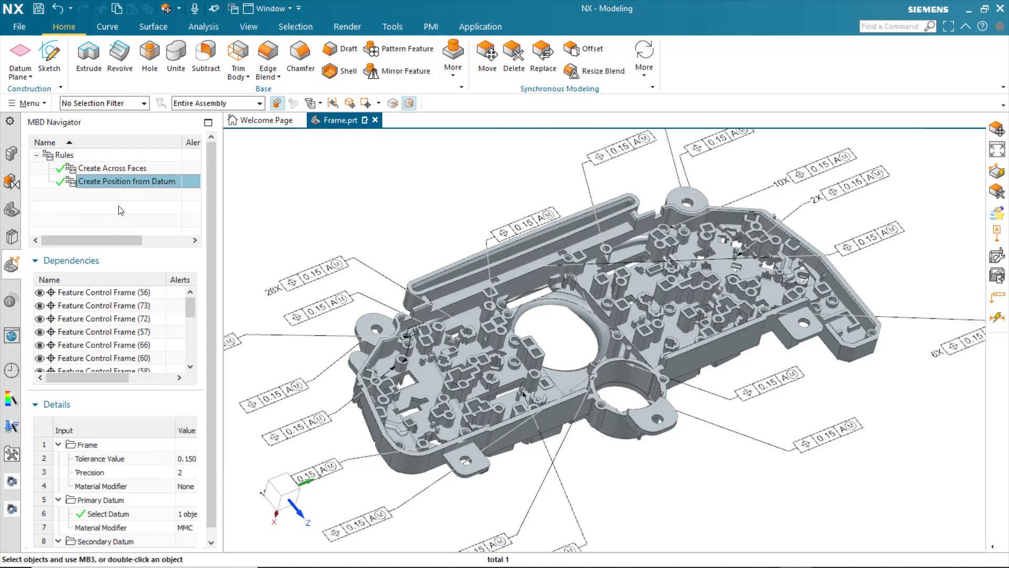
scroll(117, 350, "down", 3)
scroll(113, 356, "up", 3)
left_click(187, 459)
left_click(191, 459)
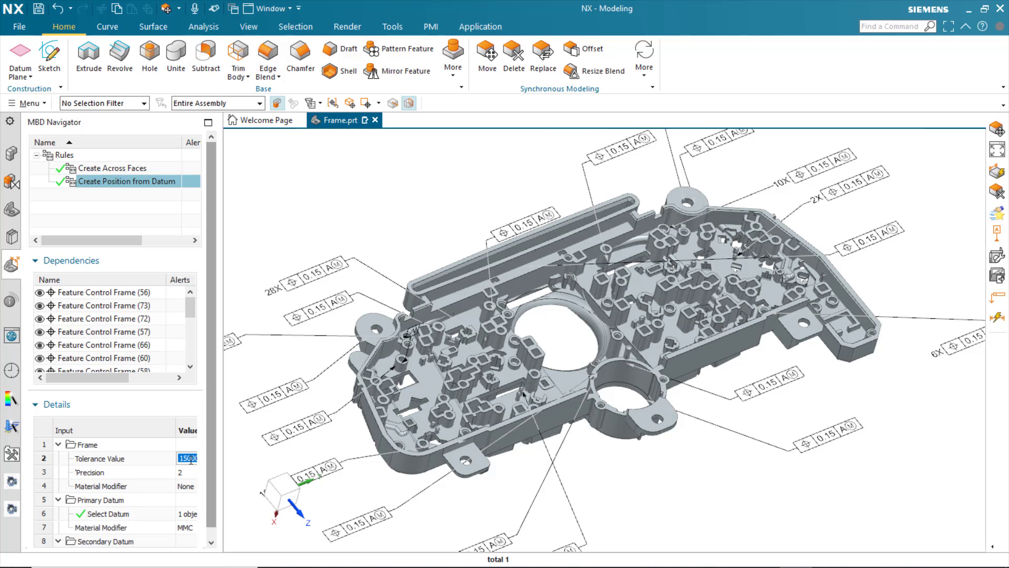
left_click(186, 459)
key("BackSpace")
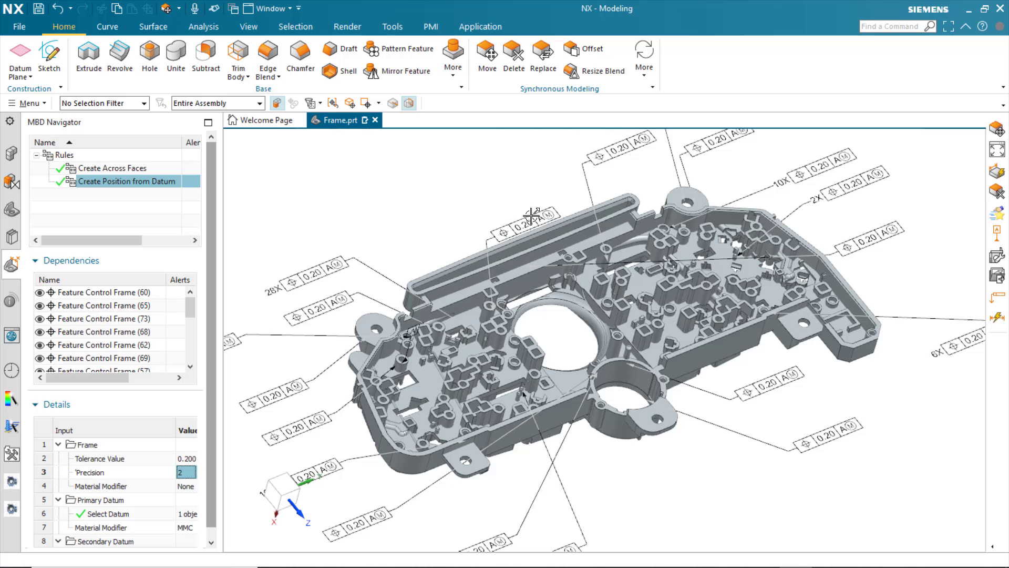
Step: Drag the 28X position frame to the upper left and the bottom-left 0.20 frame near the ring
left_click(474, 194)
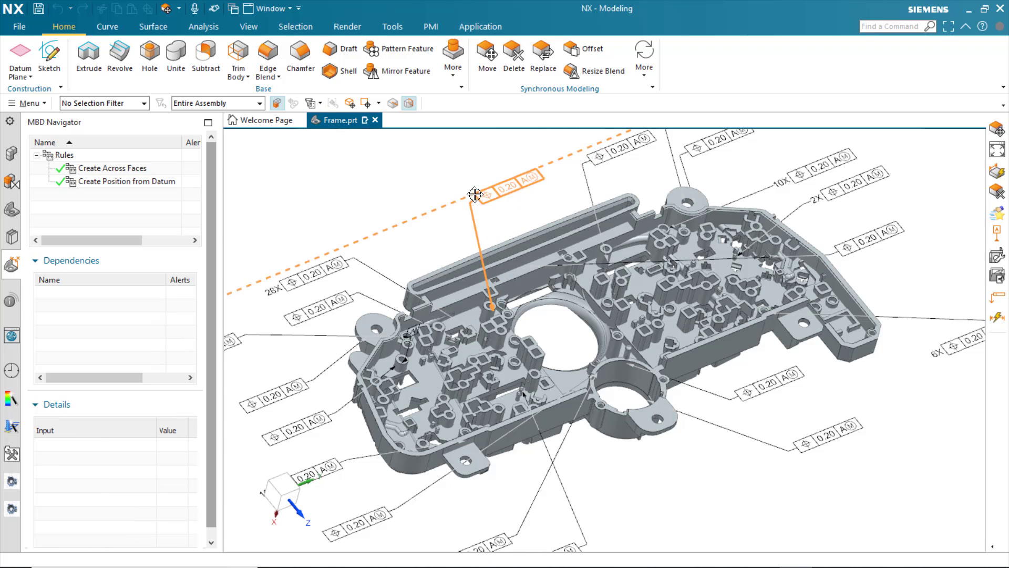
left_click(296, 275)
left_click_drag(296, 276, 297, 298)
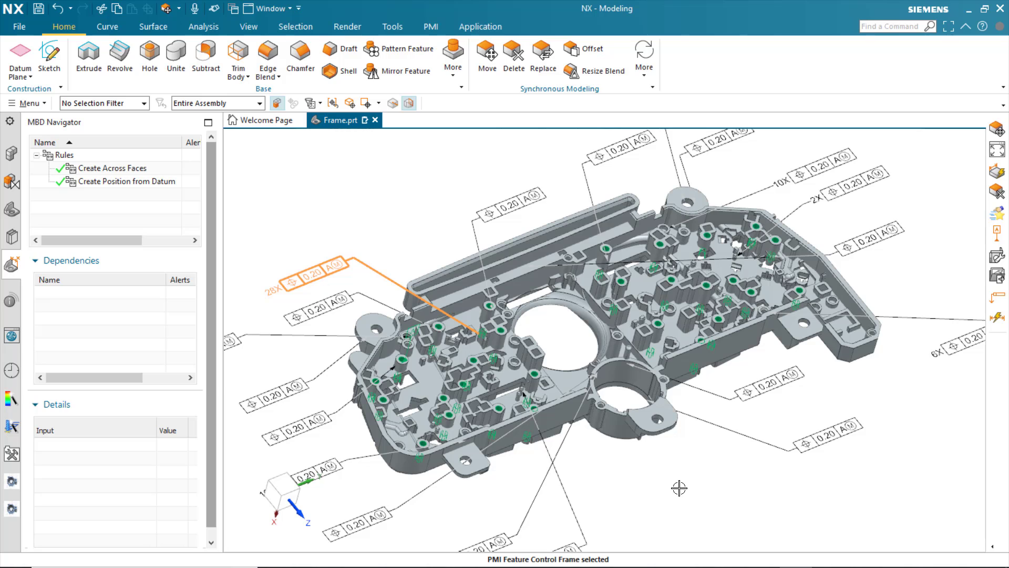
key("Delete")
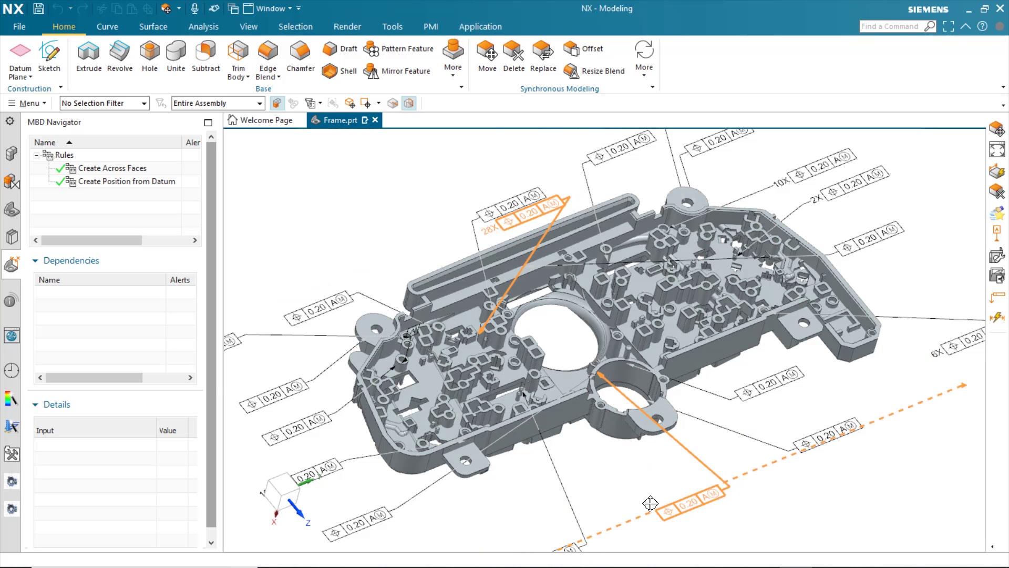
left_click_drag(546, 213, 332, 221)
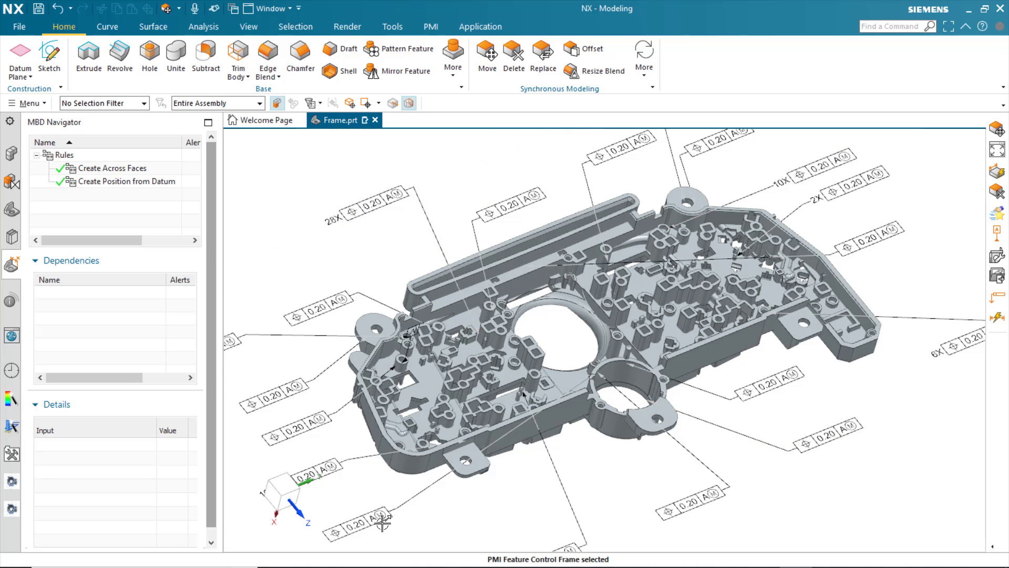
left_click_drag(375, 523, 446, 525)
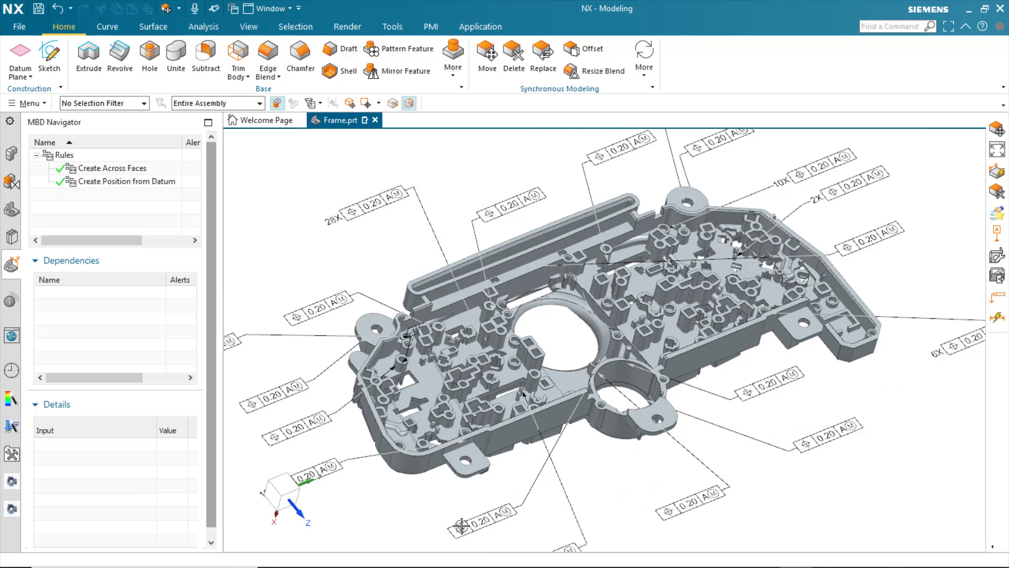